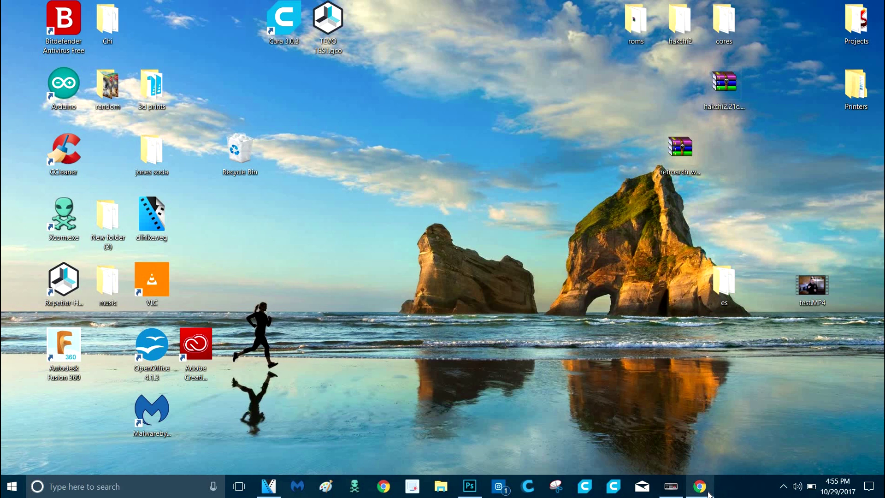
- Preview the Chrome window showing the 'test' upload at 1% from the taskbar
mouse_move(709, 493)
mouse_move(720, 412)
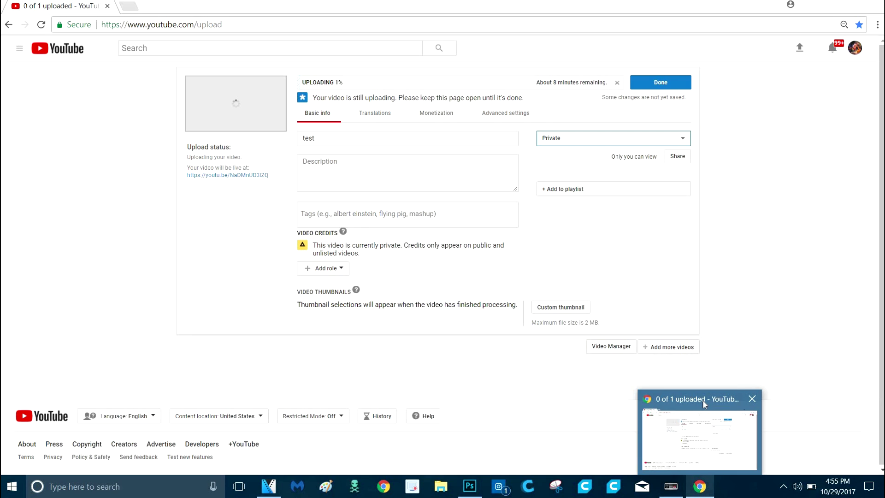
- Bring the upload window forward, then select the title 'test' and the upload progress text
click(690, 426)
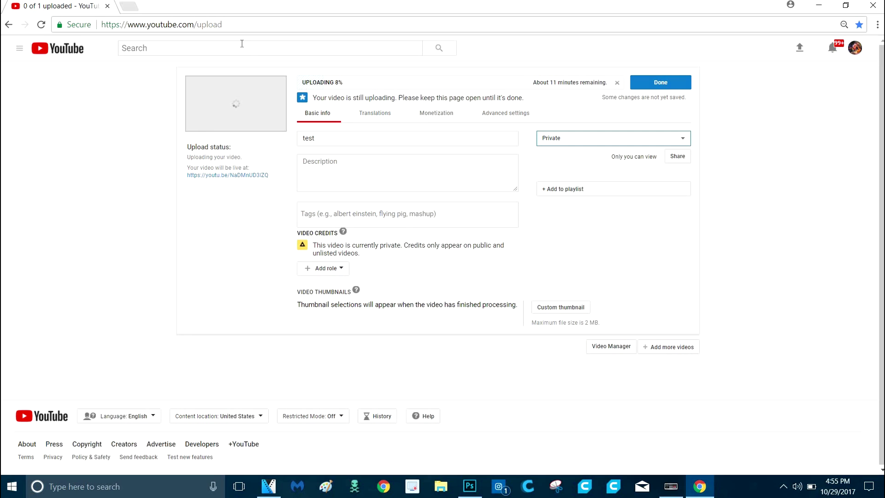
click(344, 134)
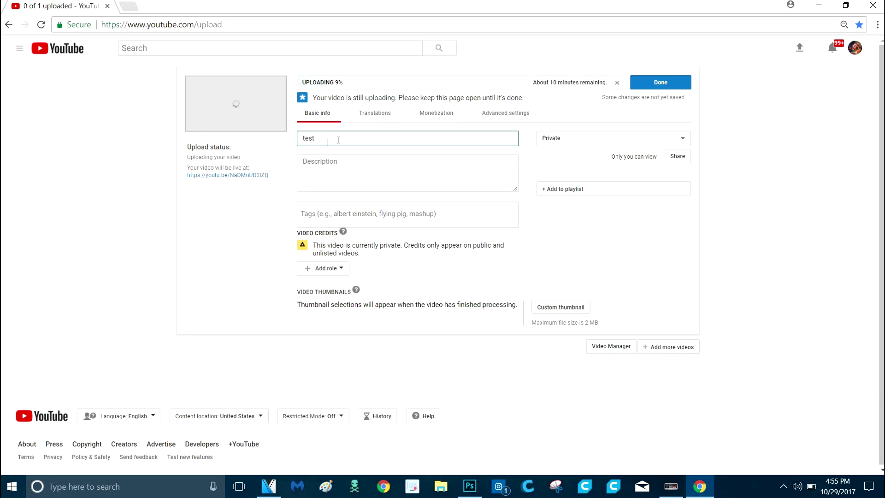
double_click(308, 138)
drag(346, 85, 297, 86)
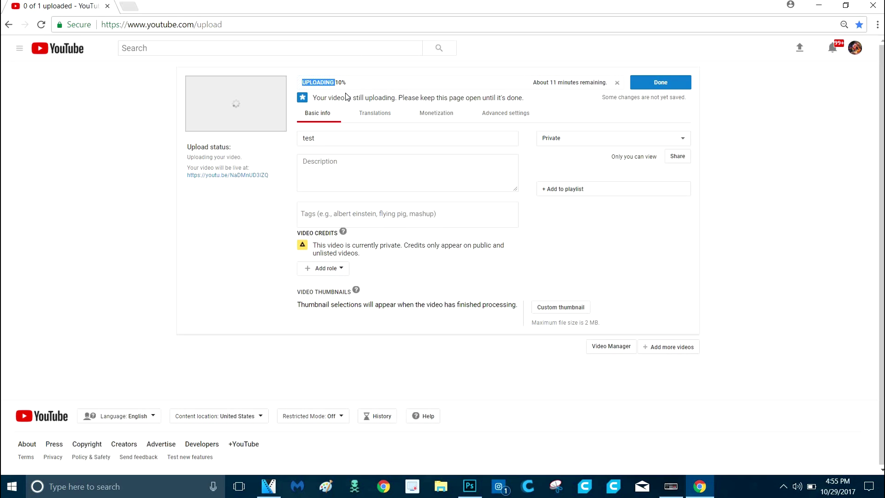
click(301, 72)
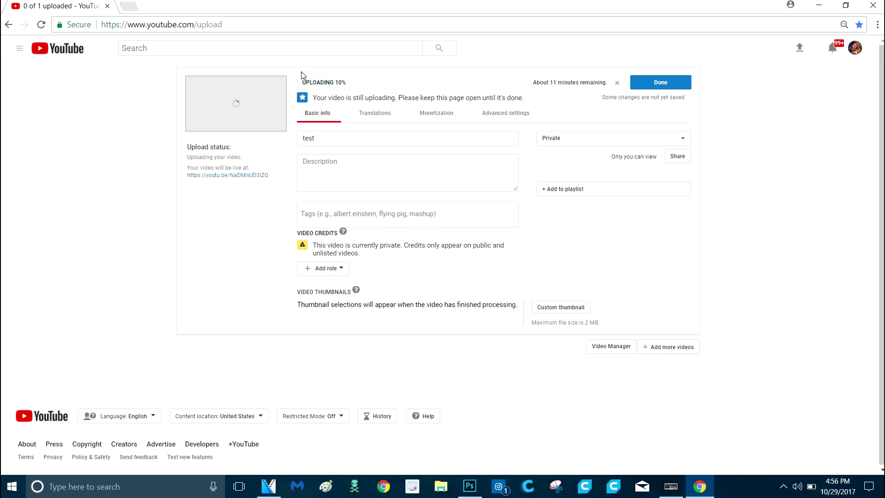
triple_click(354, 83)
- Click into the description and title fields while the upload climbs to 15%
click(317, 169)
triple_click(316, 169)
click(321, 168)
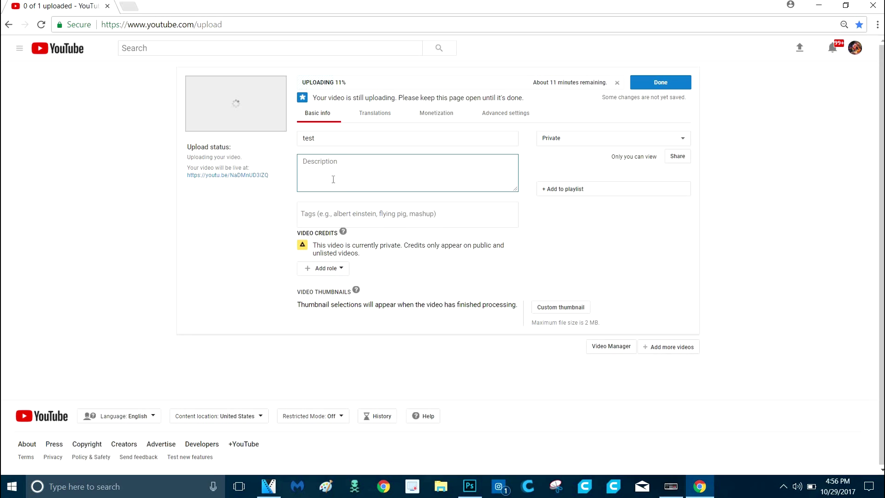
click(323, 139)
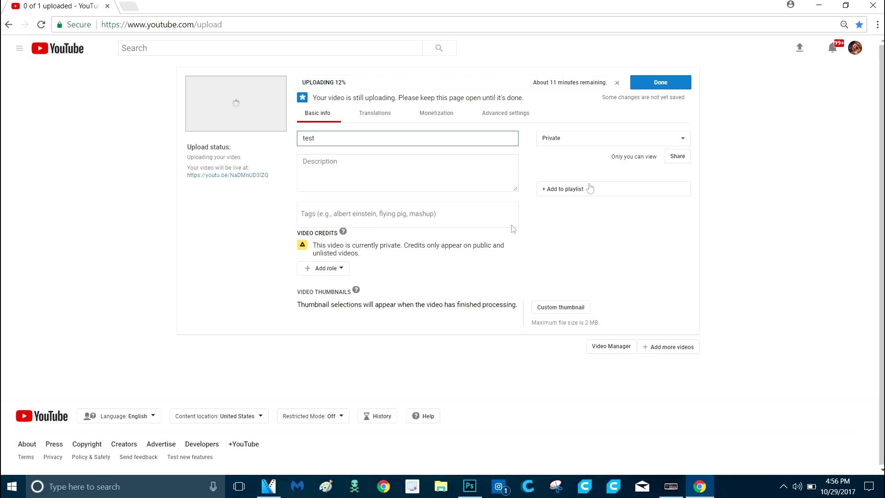
click(369, 158)
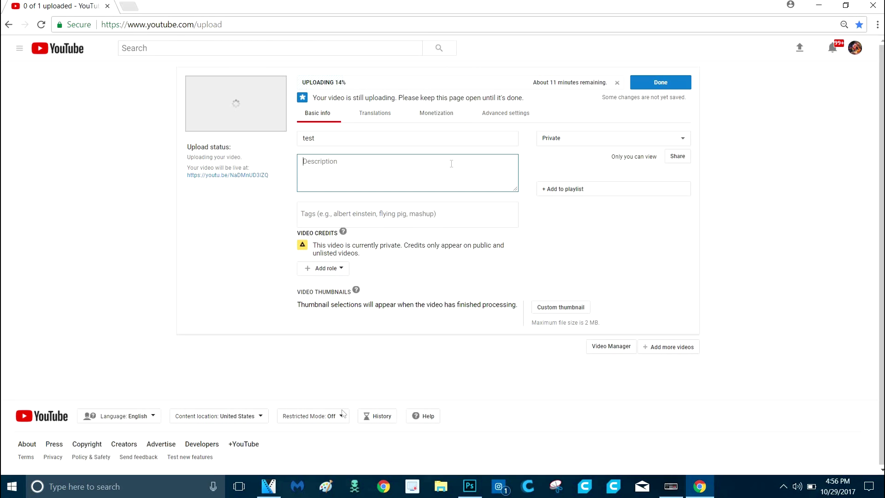
- In a new tab, go through Creator Studio to Video Manager, where 'test' shows 10%
click(131, 6)
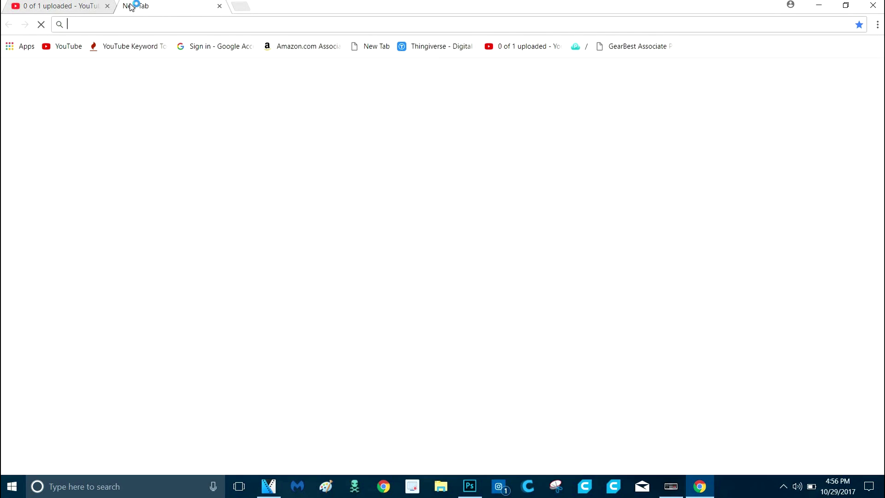
click(67, 47)
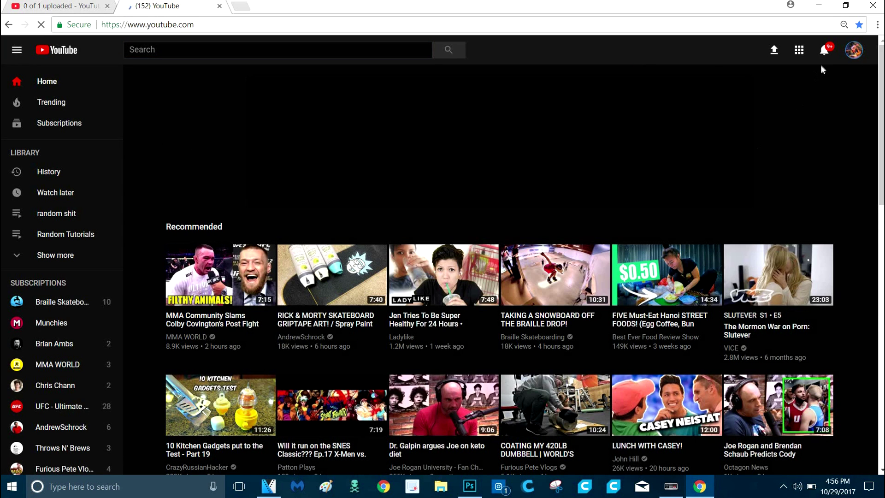
click(850, 51)
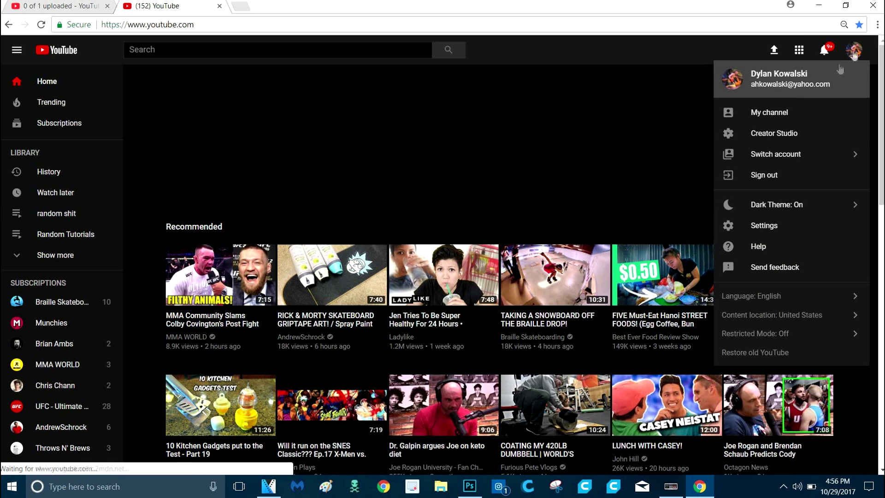
click(779, 133)
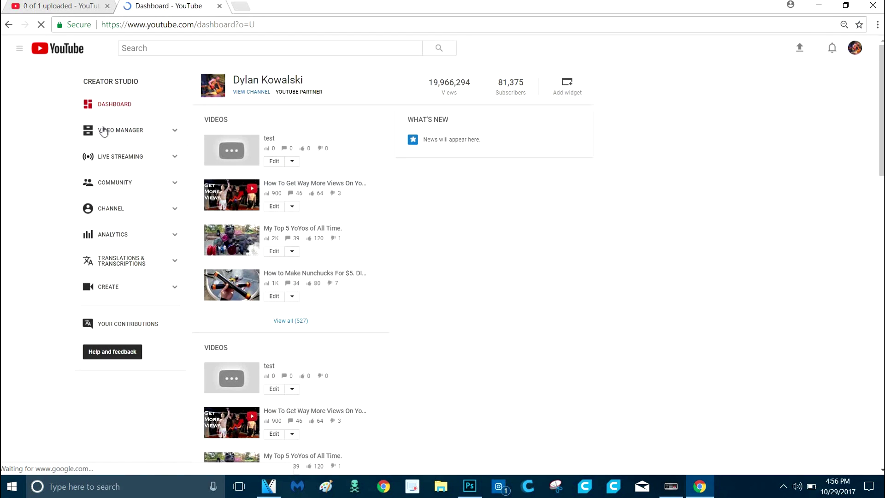
click(106, 131)
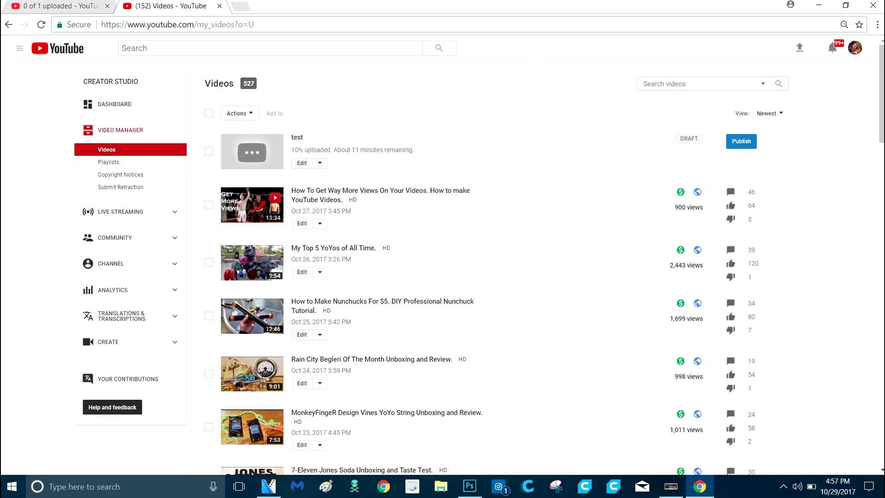
- Close the Videos list tab, leaving only the 'test' upload page at 23%
click(41, 6)
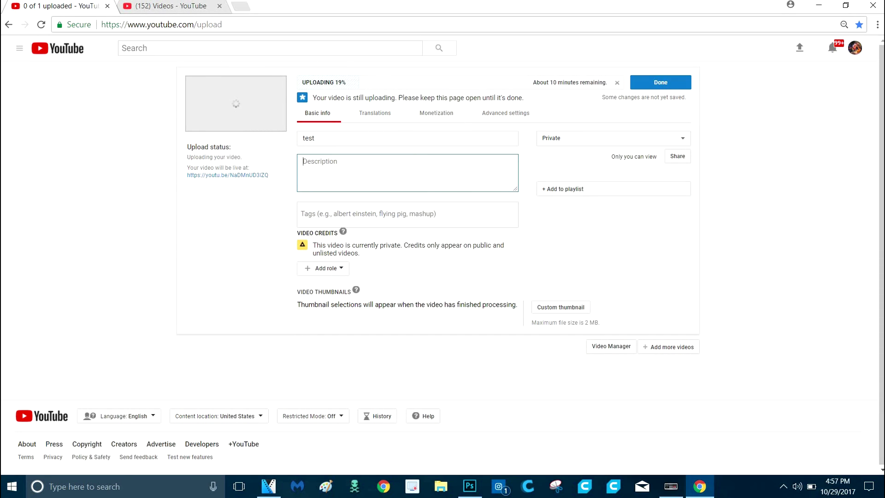
click(164, 8)
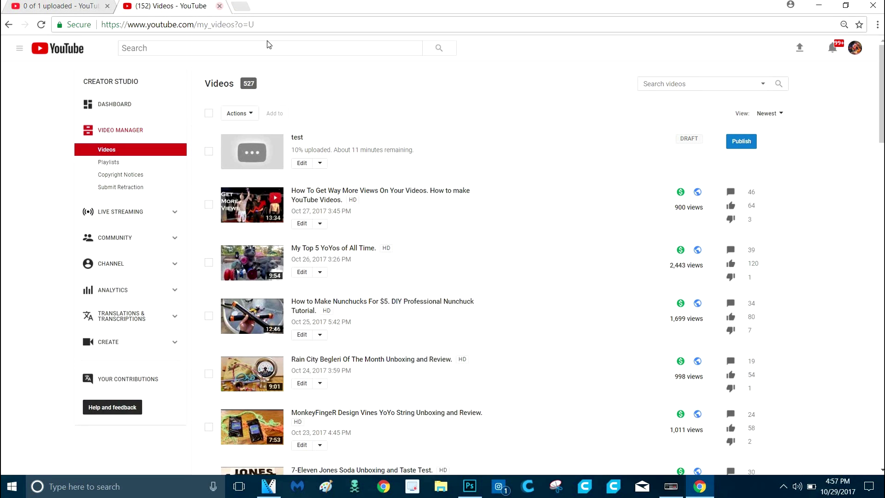
click(220, 7)
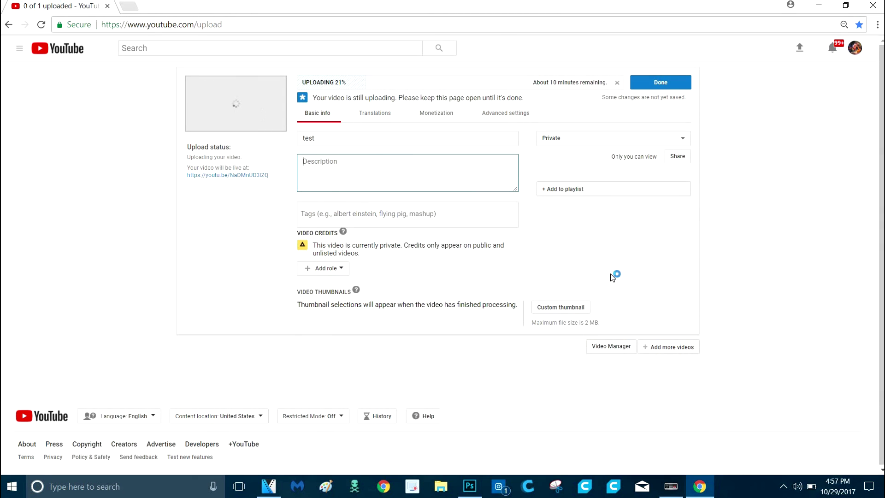
click(122, 268)
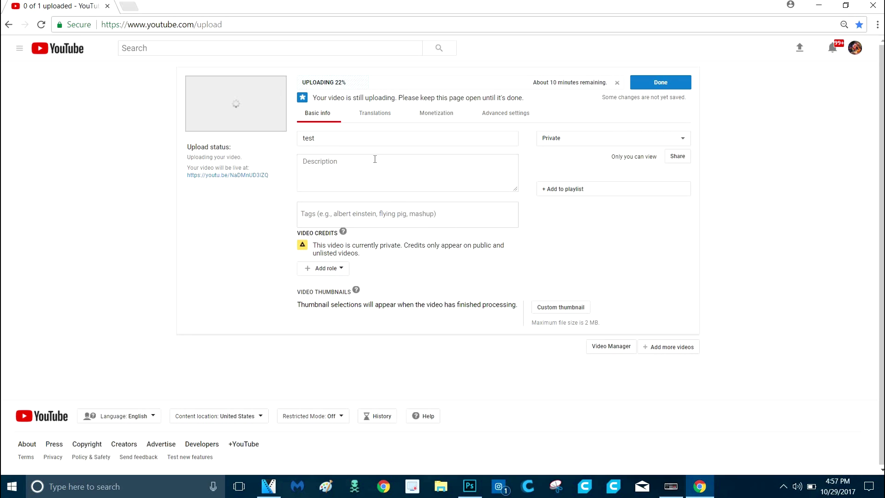
click(359, 163)
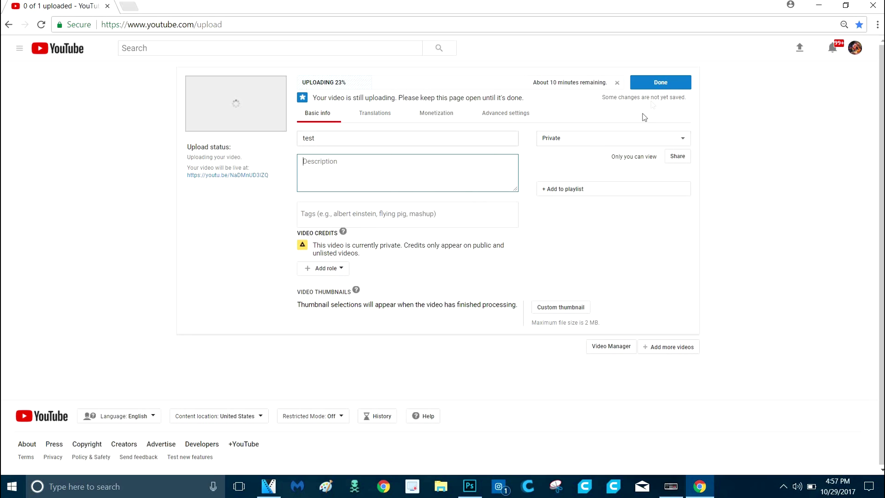
- Cancel the stalled 'test' upload and return to the upload page
click(617, 83)
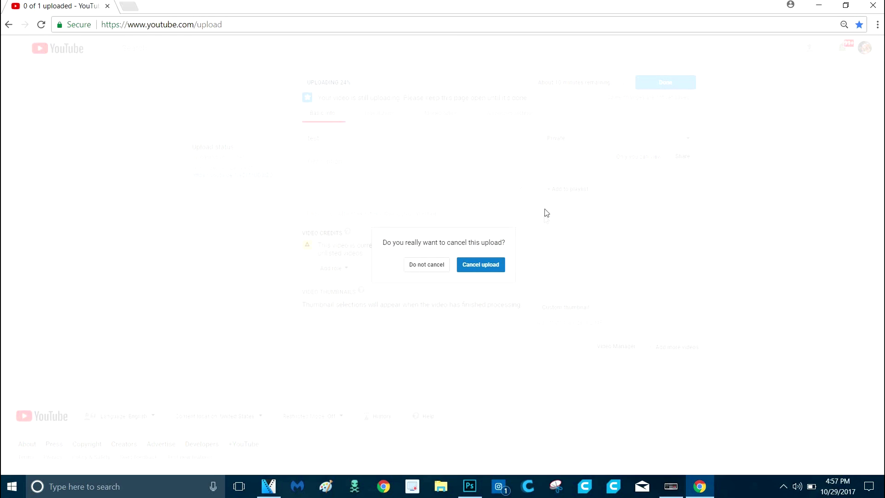
click(482, 269)
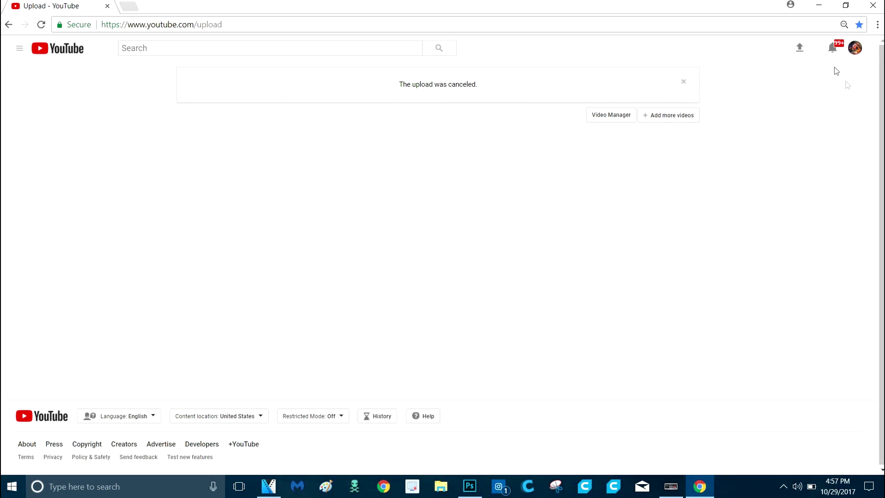
click(799, 53)
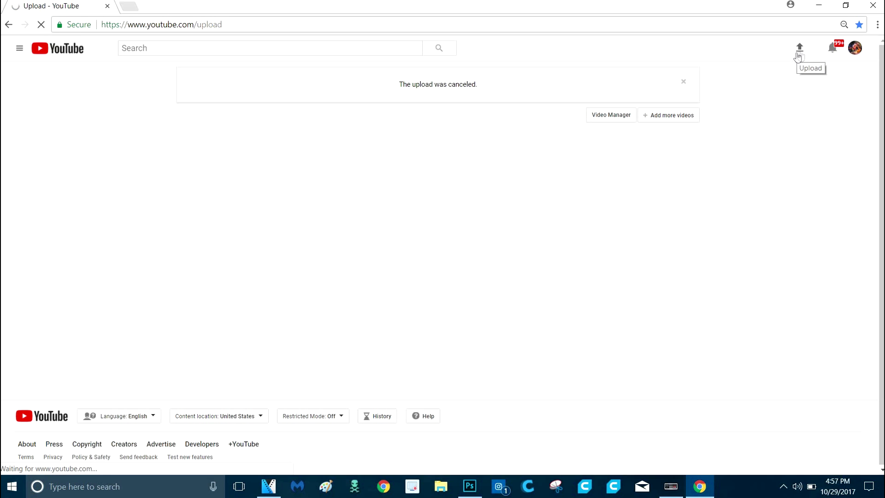
- Drag test.MP4 from the desktop into the upload area to upload it again
click(844, 5)
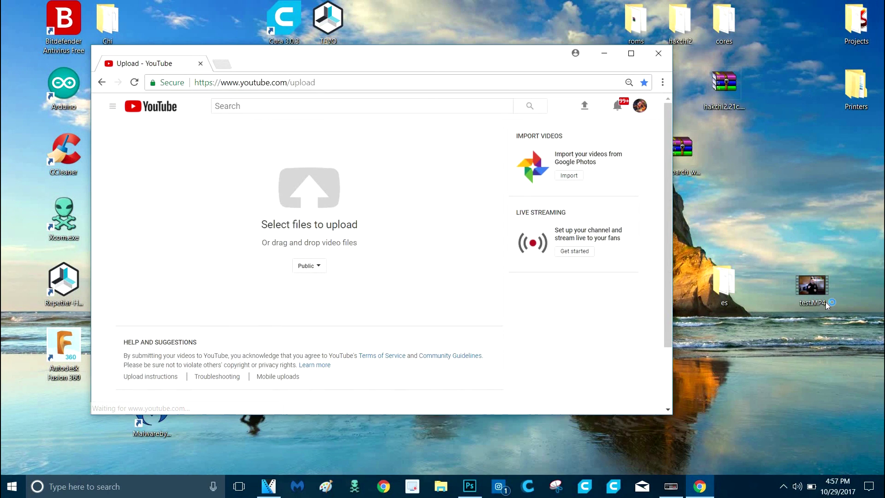
click(812, 288)
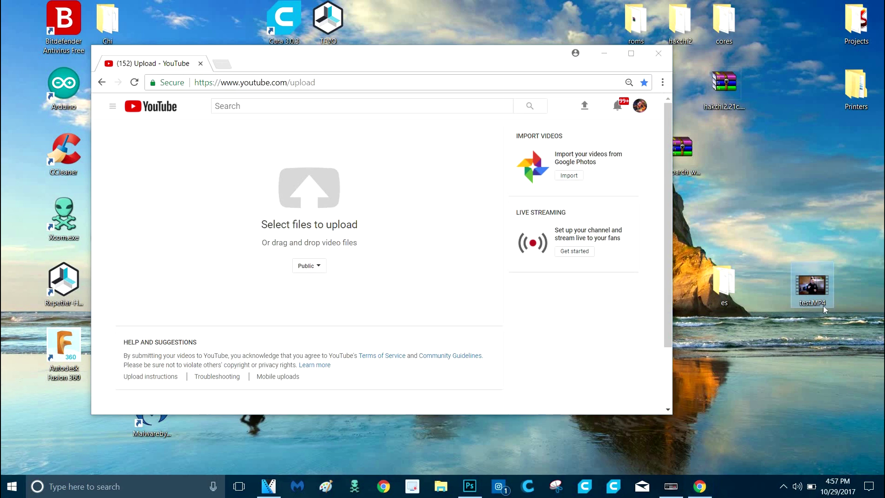
click(812, 288)
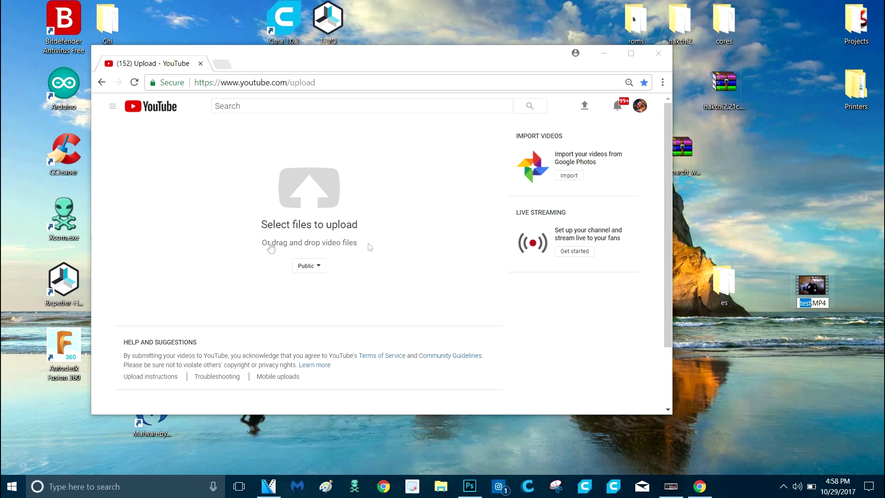
click(816, 287)
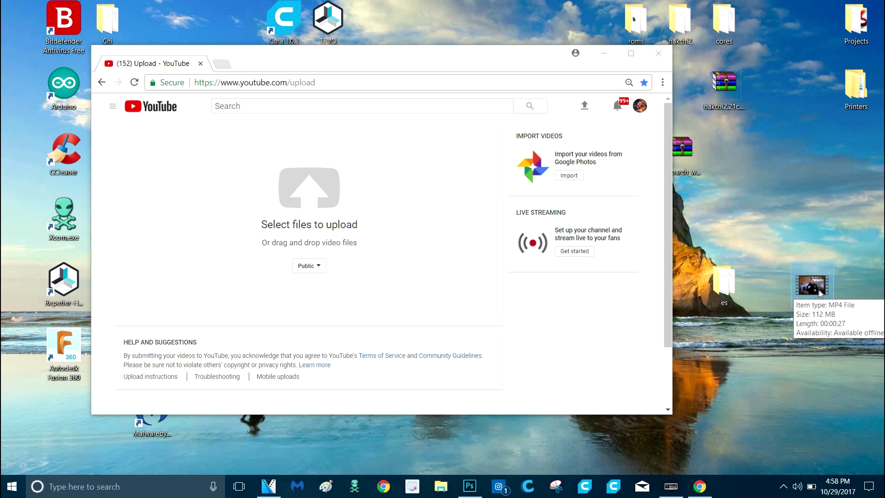
drag(804, 293, 317, 237)
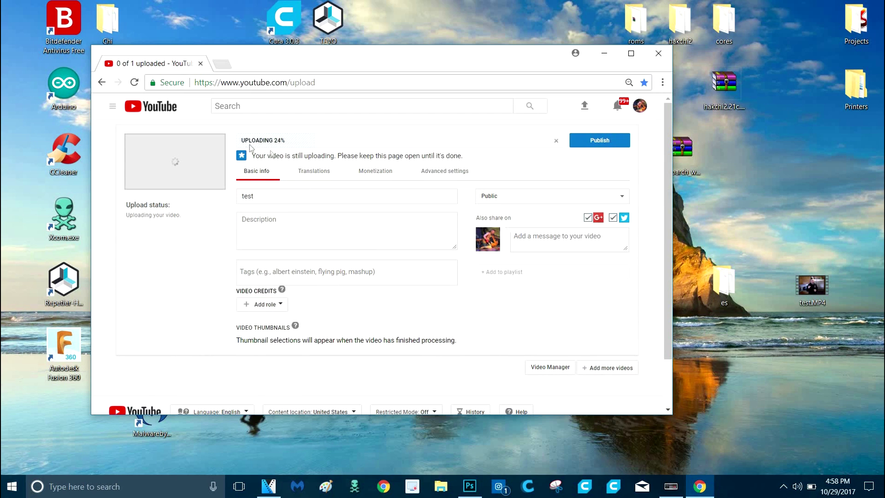
drag(244, 140, 274, 141)
click(299, 143)
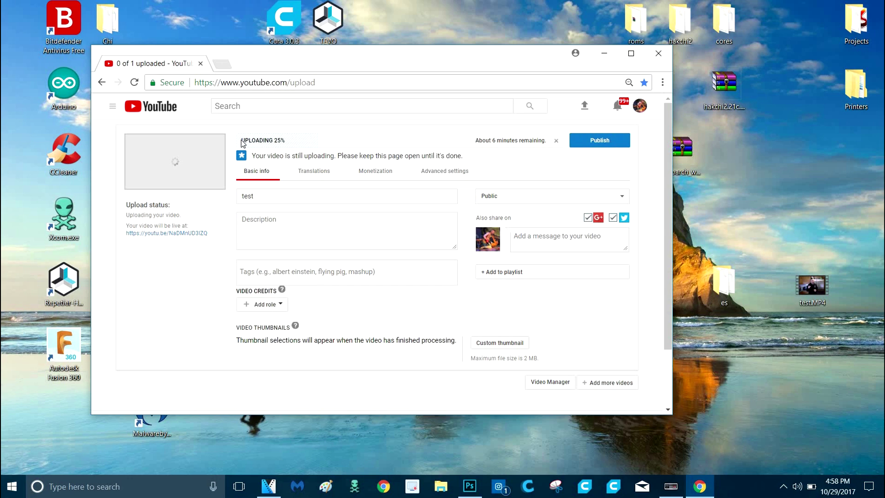
drag(279, 137, 246, 144)
click(285, 138)
click(295, 229)
text(khalihdvilahsvd;lhasD:Ofiihadl;sivhfpoi)
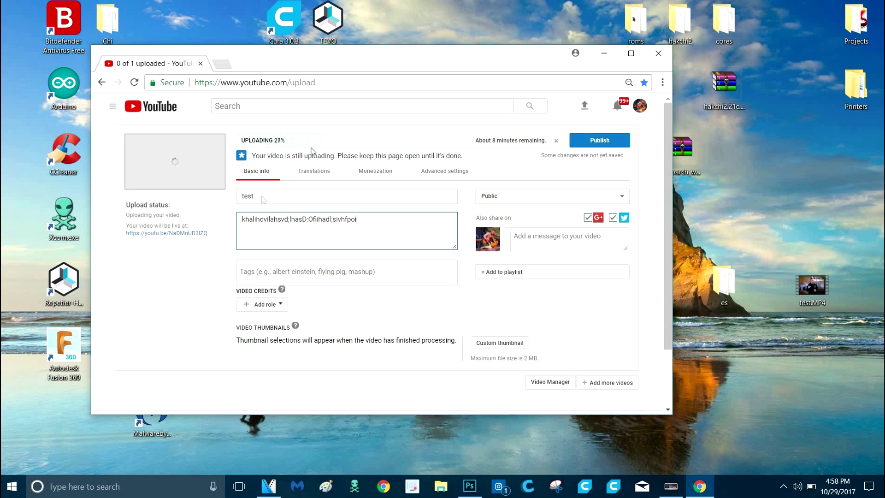
key(ctrl+a)
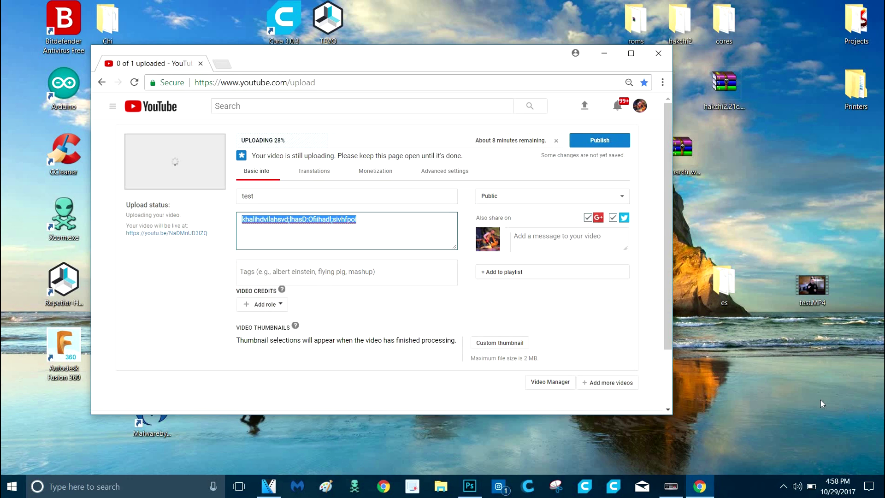
key(BackSpace)
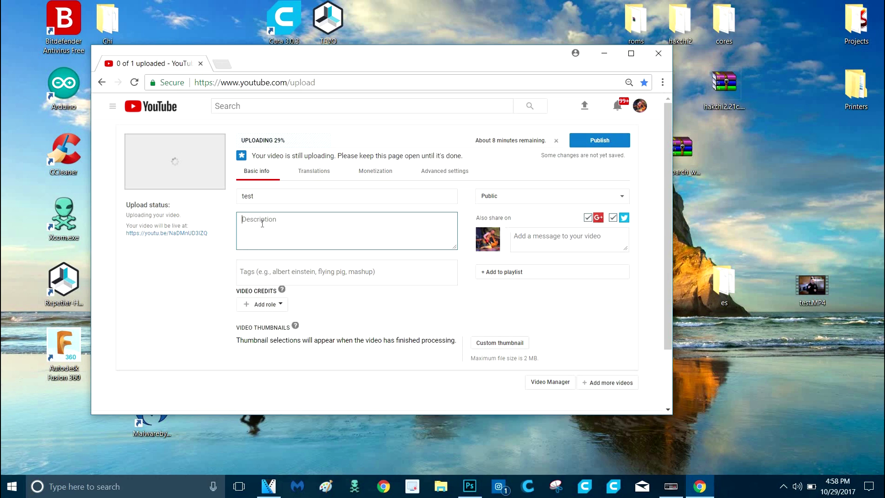
drag(292, 220, 241, 219)
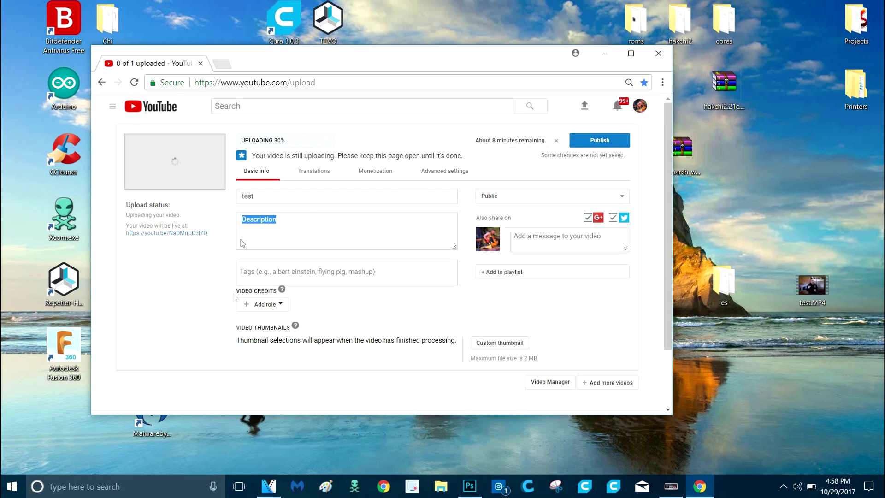
key(BackSpace)
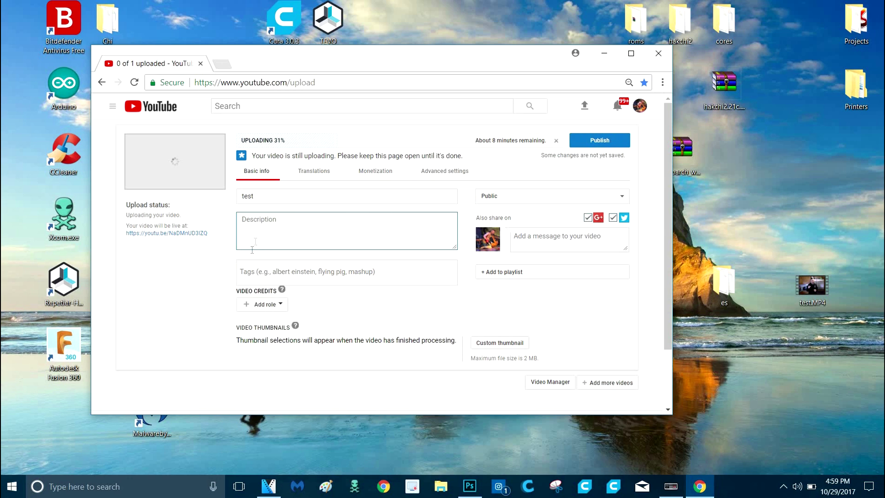
- Erase the 'test' title, leaving title and description empty, and enlarge Chrome to fill the screen
click(276, 198)
key(BackSpace)
key(BackSpace)
key(BackSpace)
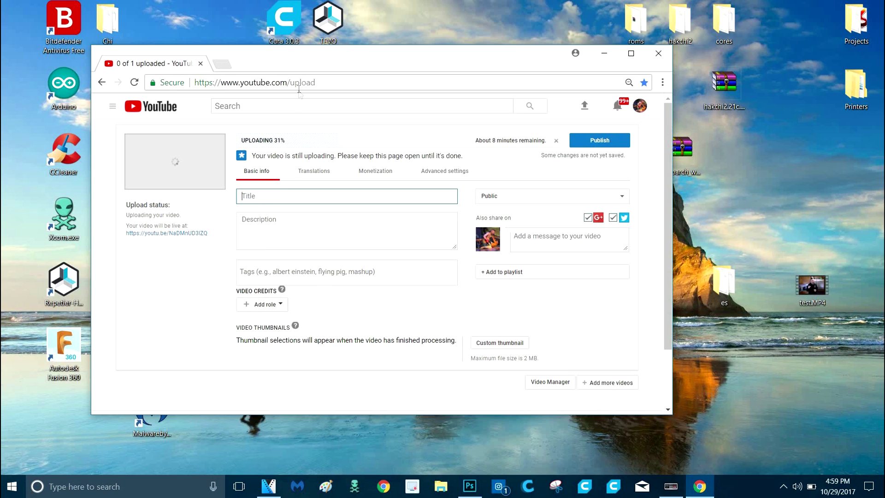
click(261, 199)
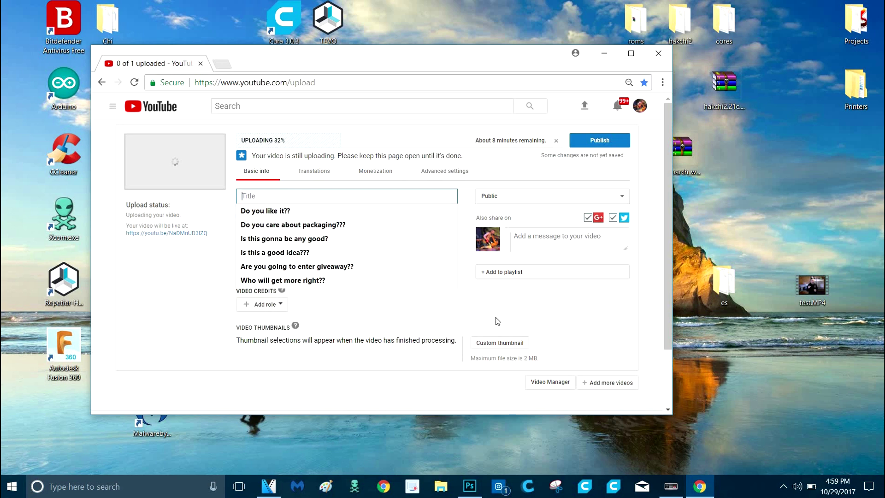
click(473, 299)
click(309, 244)
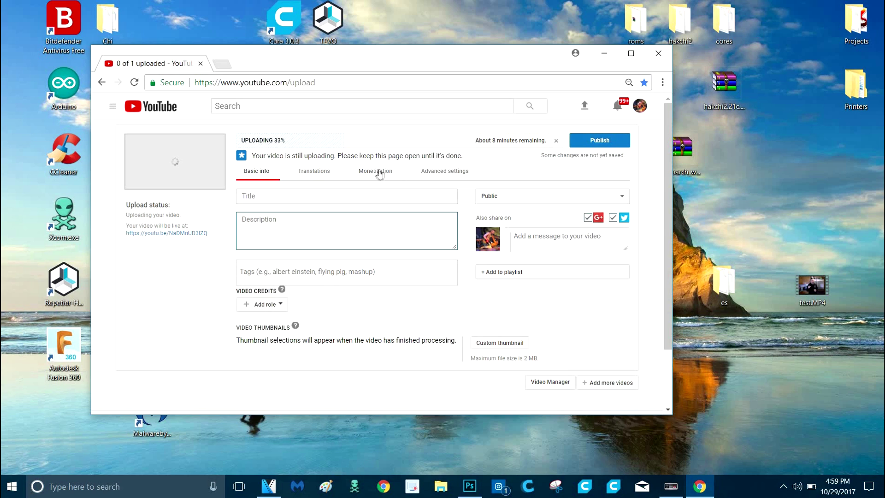
click(264, 197)
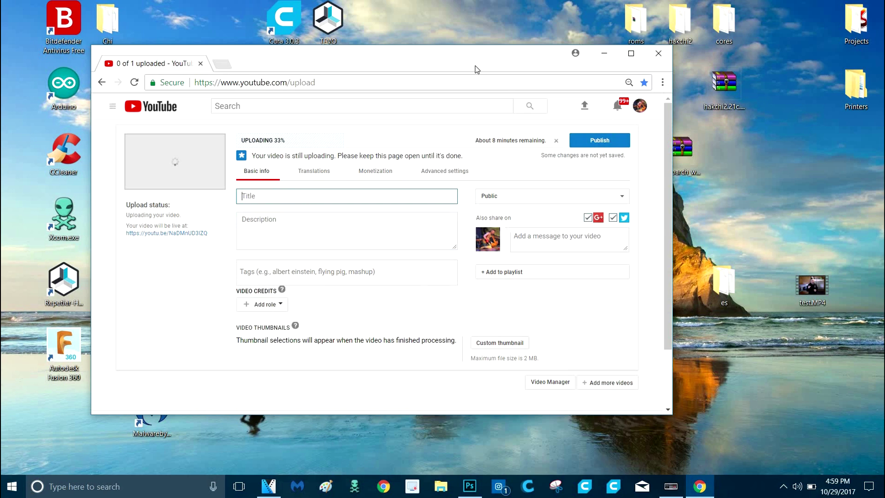
drag(467, 58, 376, 9)
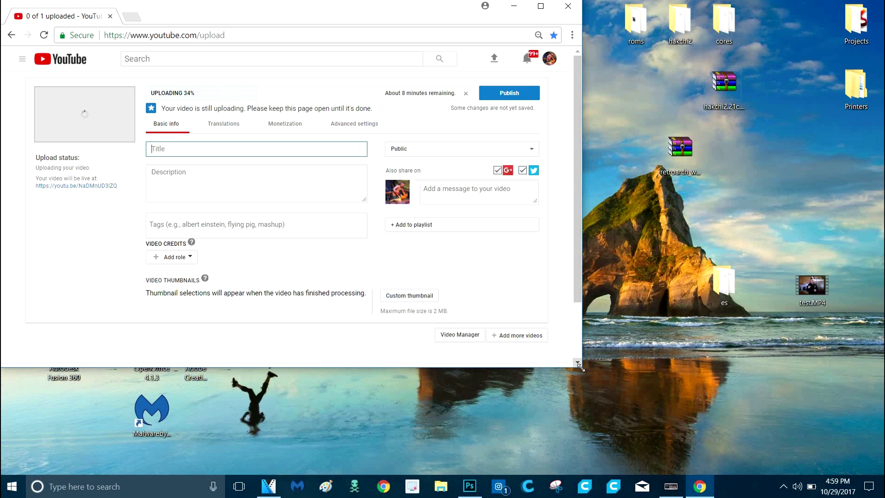
drag(581, 365, 872, 473)
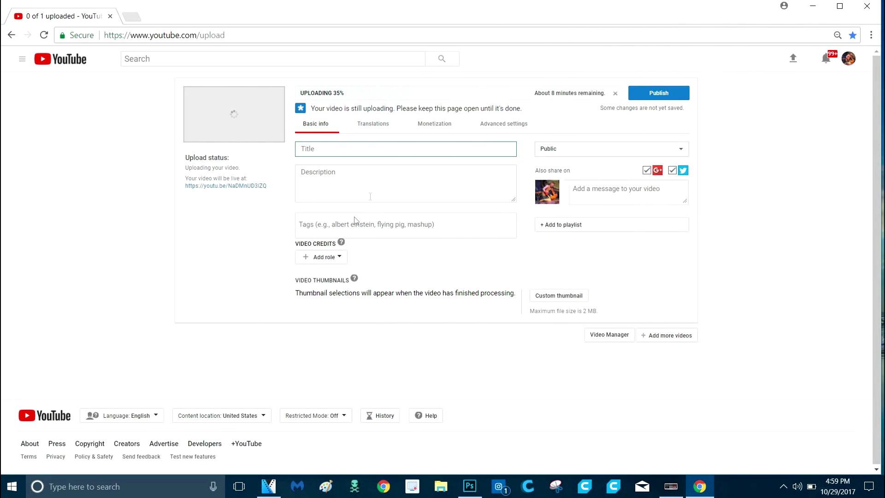